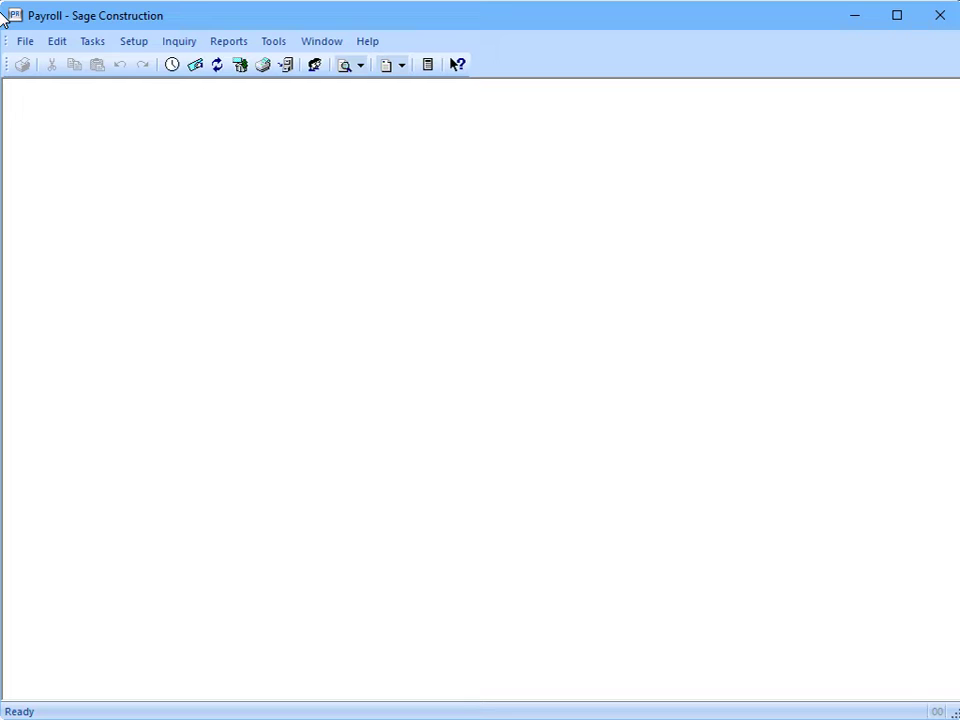
# - Open the payroll tax rate setup and filter its tax list to show only federal taxes
pyautogui.click(133, 41)
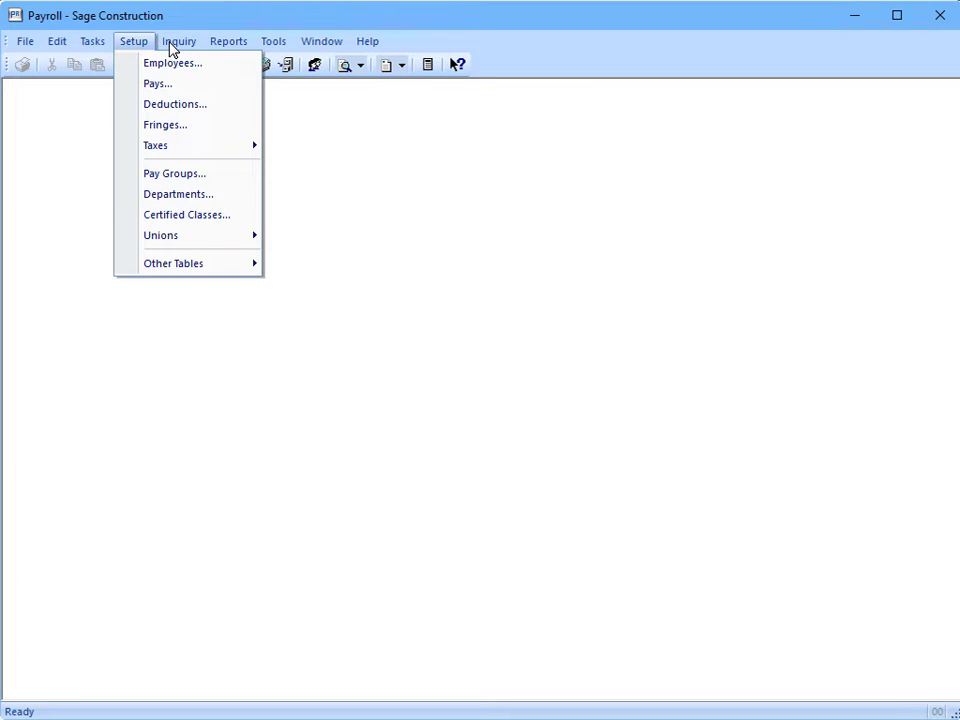
pyautogui.moveTo(190, 150)
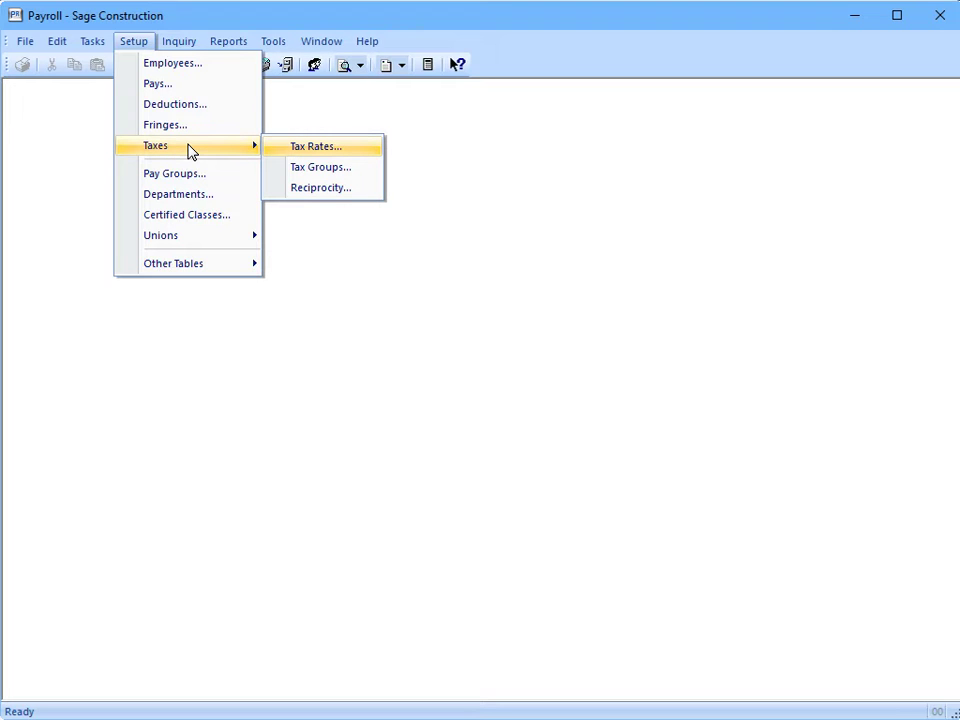
pyautogui.click(368, 150)
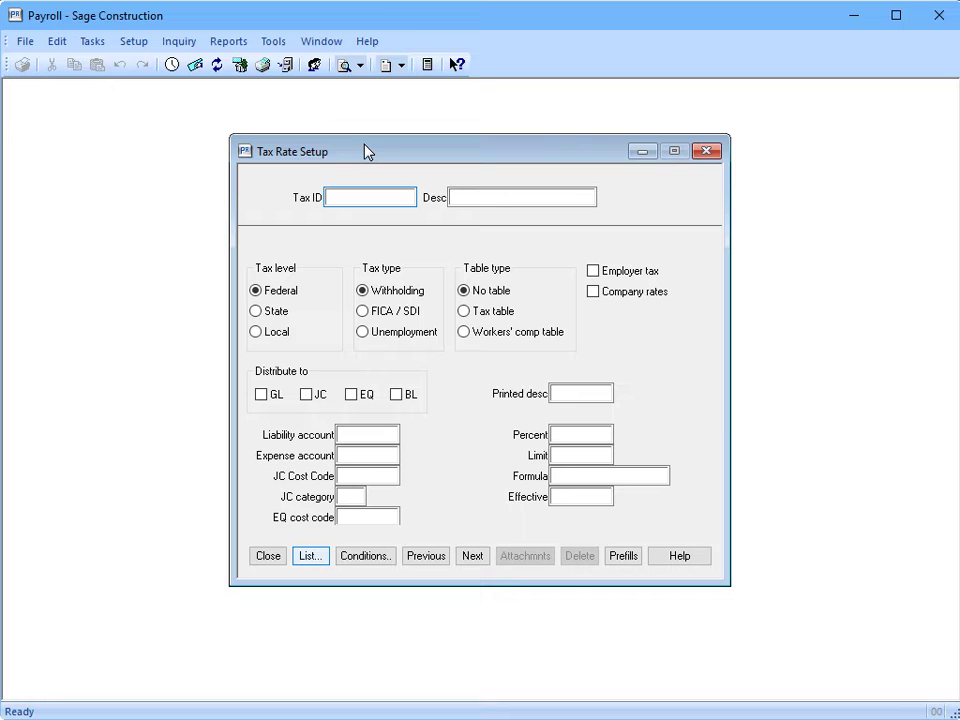
pyautogui.click(304, 555)
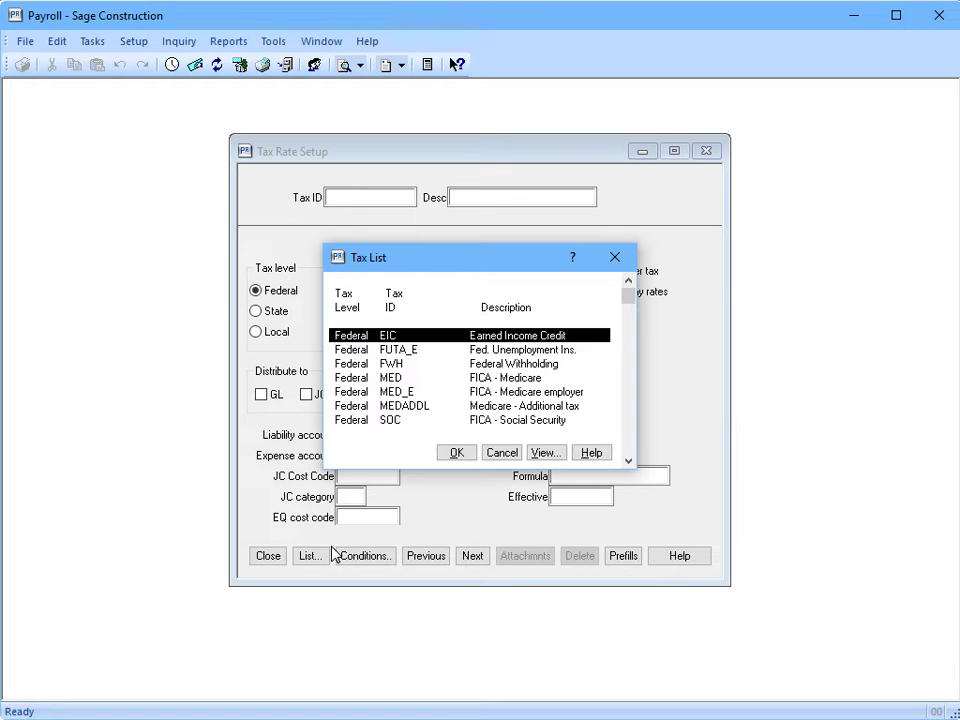
pyautogui.click(544, 453)
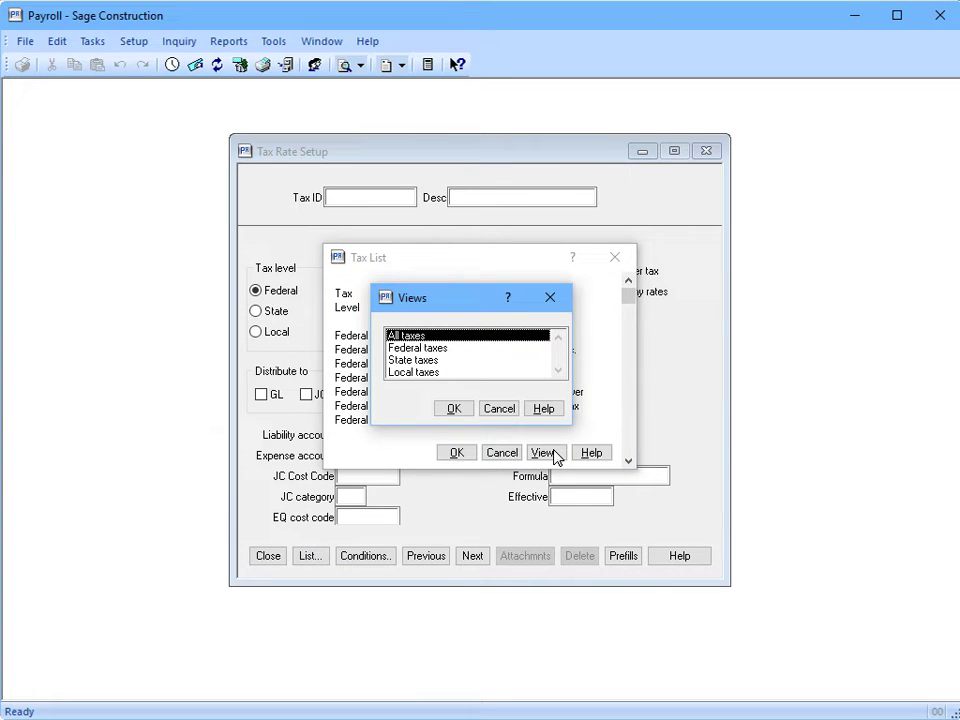
pyautogui.click(452, 350)
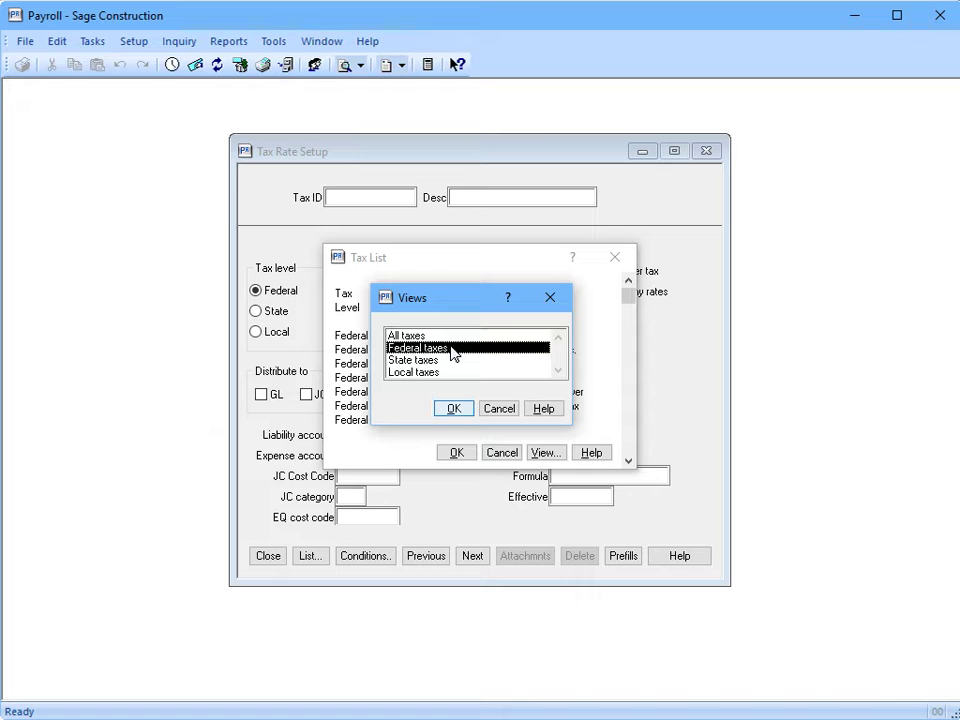
pyautogui.click(445, 406)
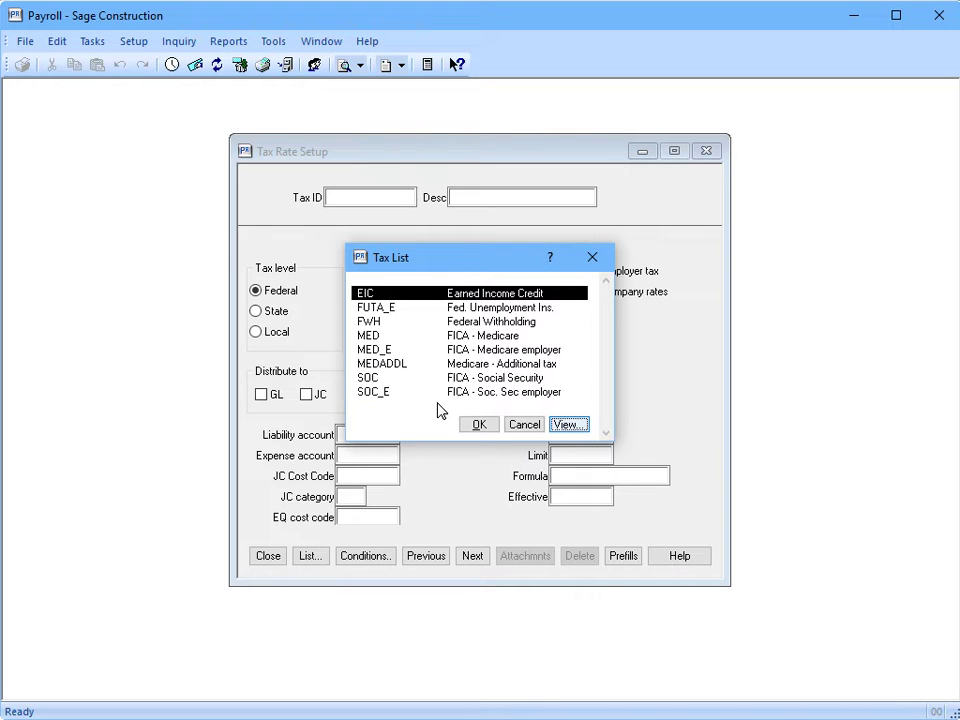
# - Switch the tax list view to state taxes
pyautogui.click(578, 423)
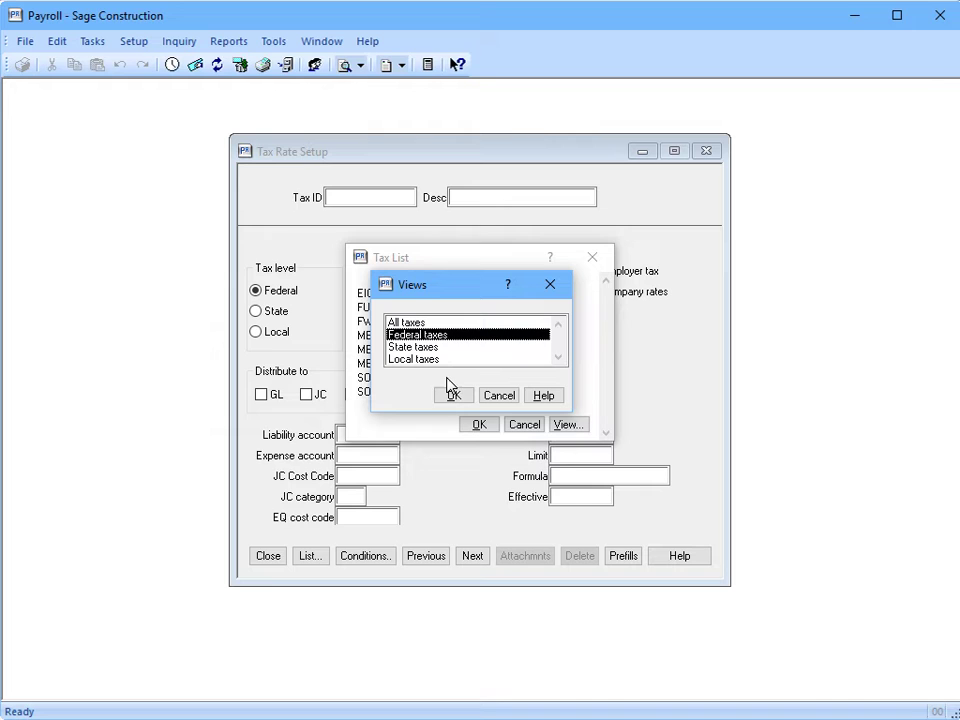
pyautogui.click(437, 348)
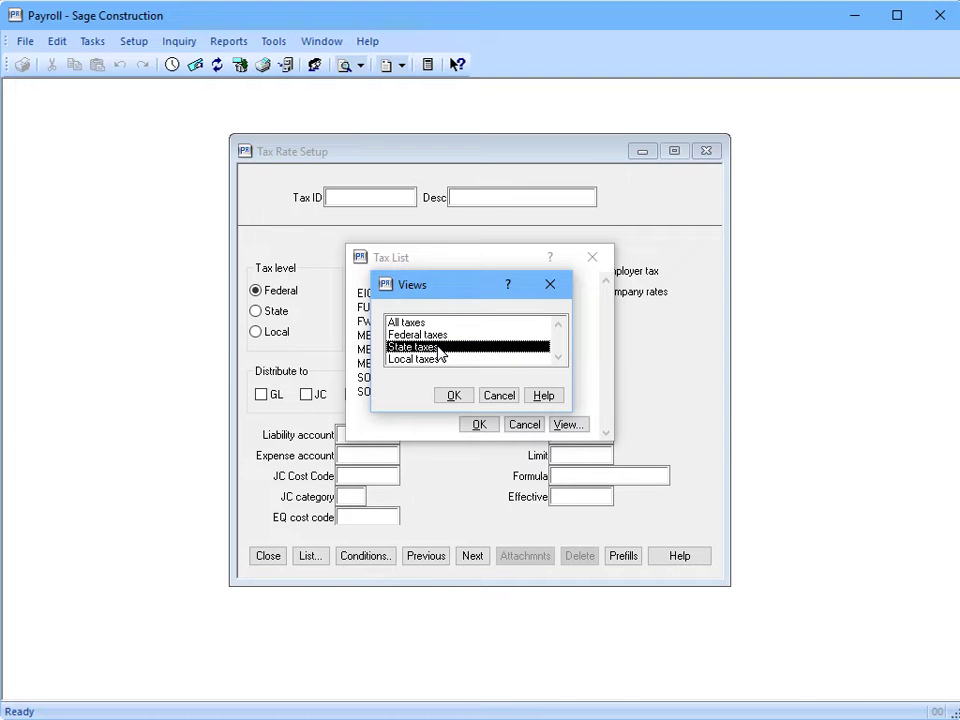
pyautogui.click(446, 396)
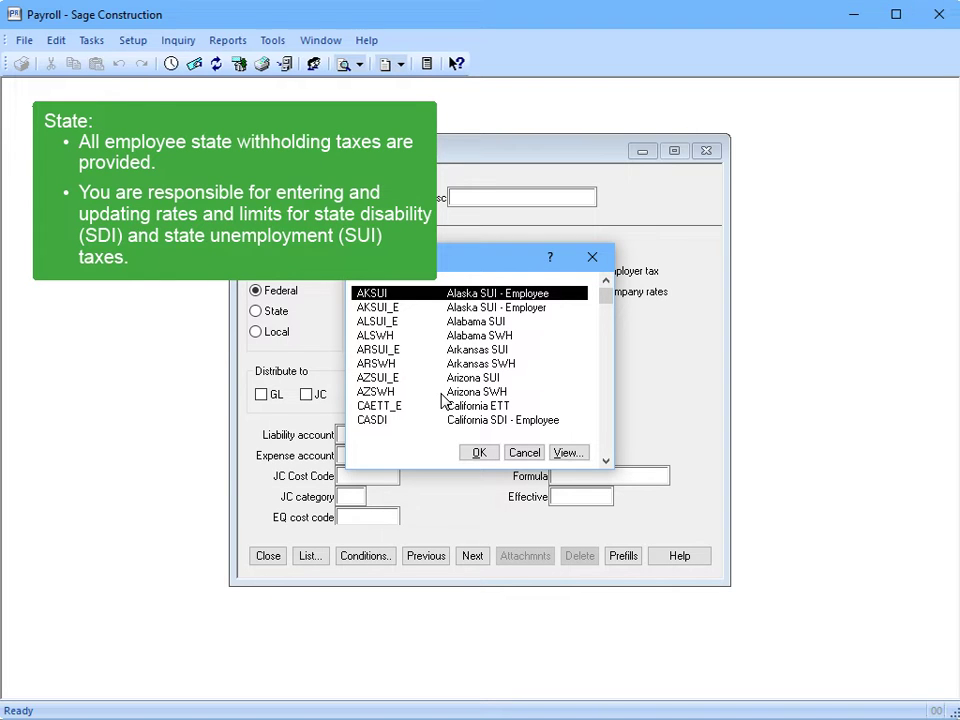
# - Switch the tax list view to local taxes, then close the list and the tax rate setup
pyautogui.click(566, 452)
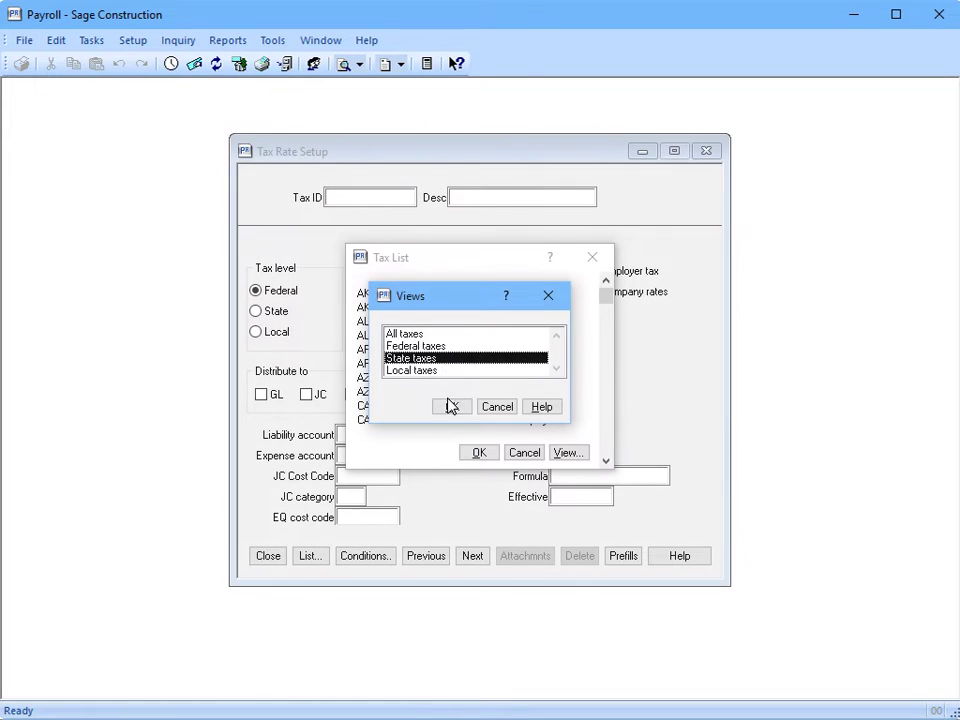
pyautogui.click(444, 371)
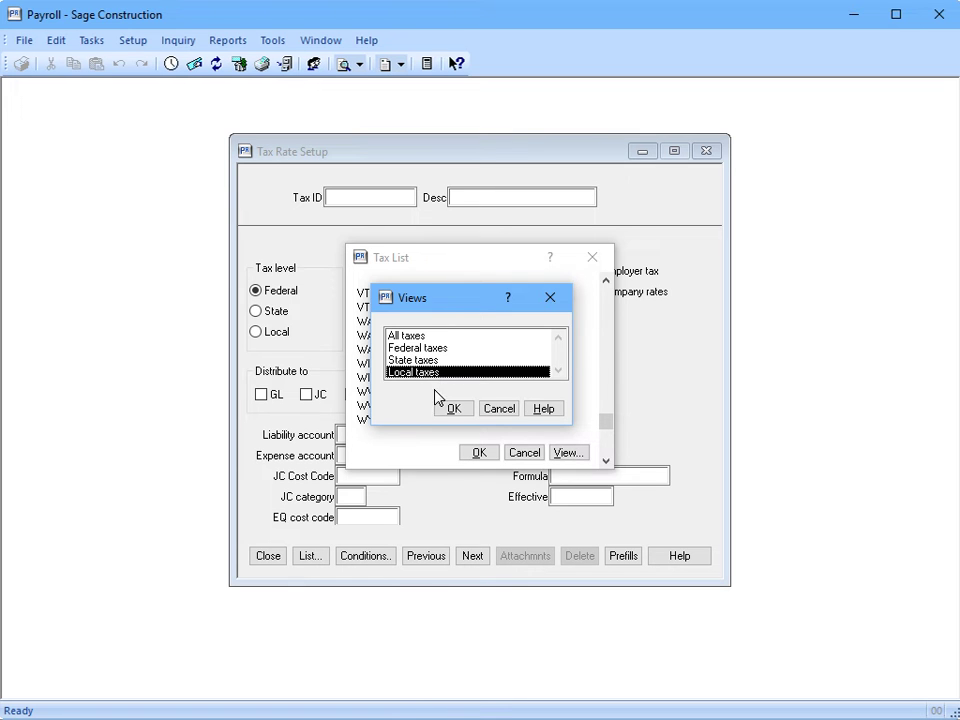
pyautogui.click(439, 404)
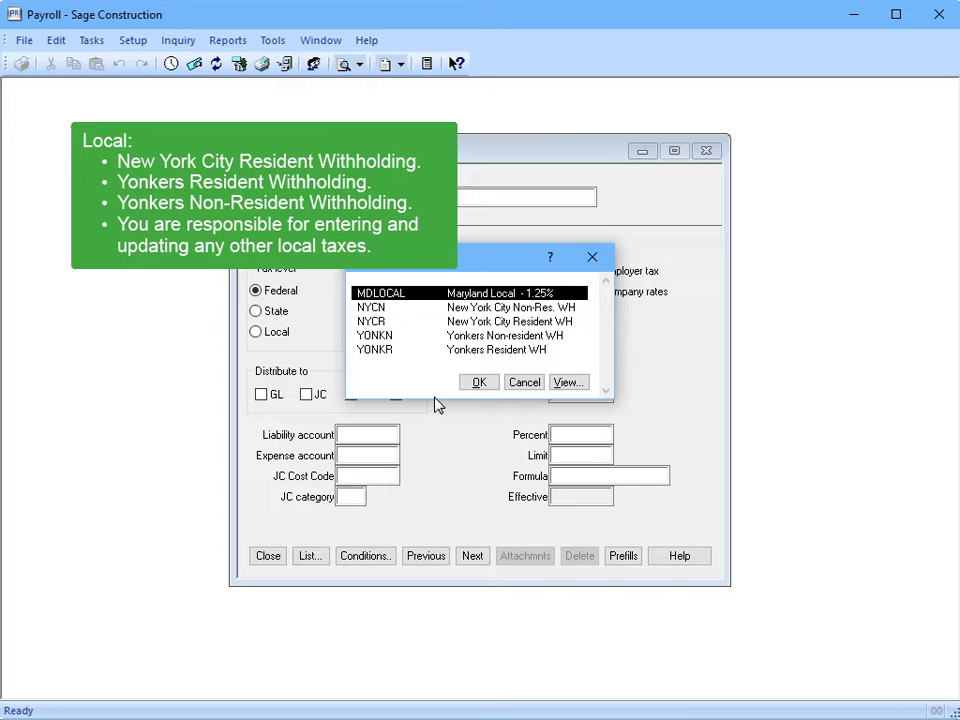
pyautogui.click(530, 383)
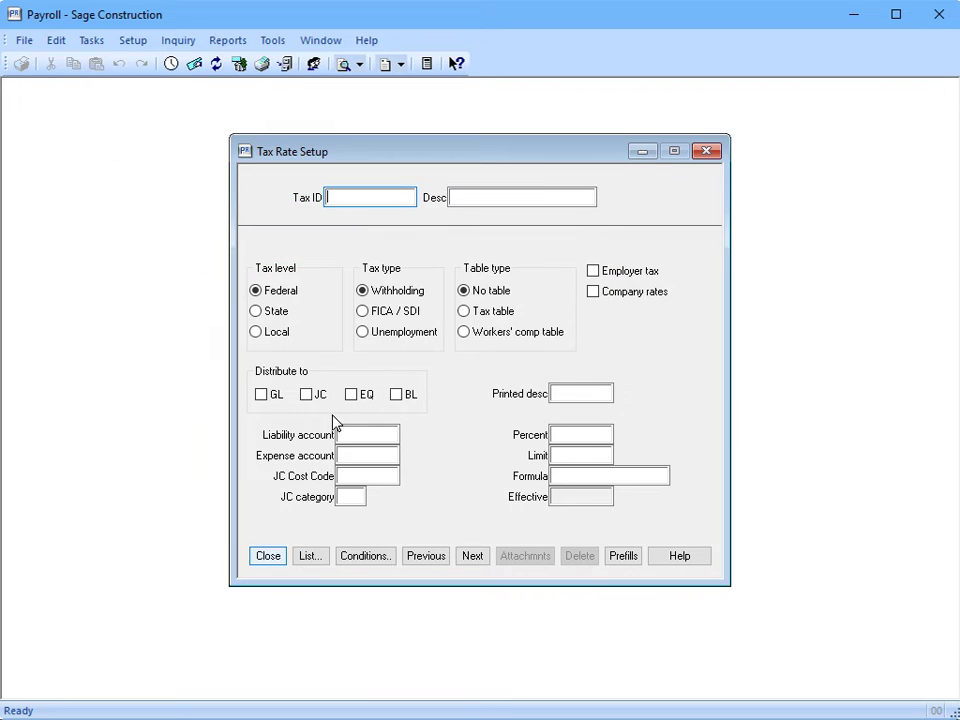
pyautogui.click(266, 556)
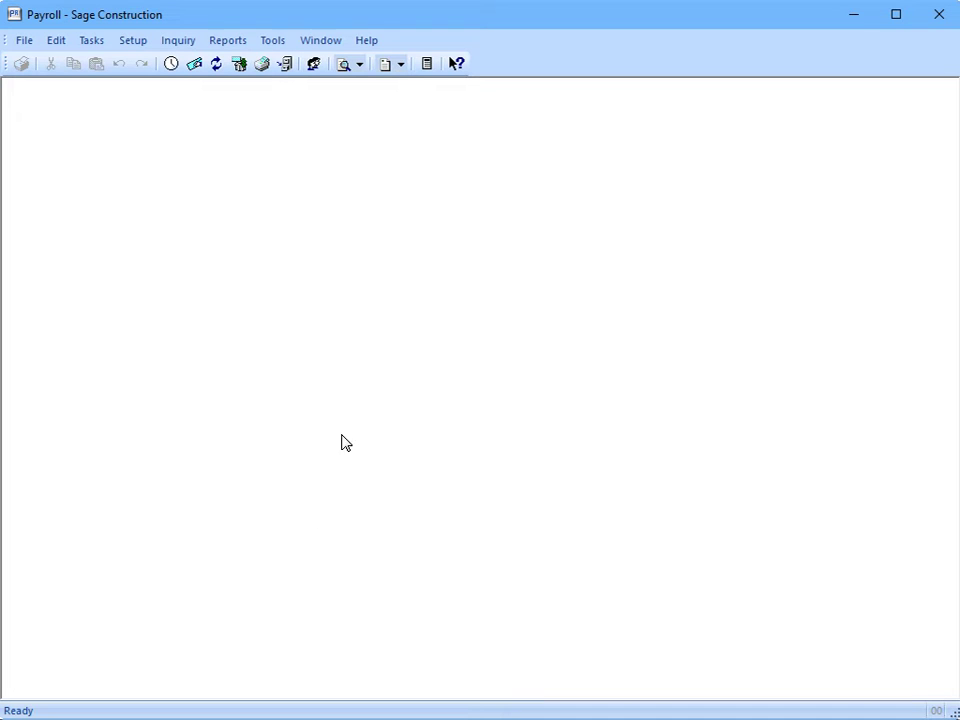
# - Look up "Taxes" in the Payroll help index and display the "list of taxes" topic
pyautogui.click(378, 42)
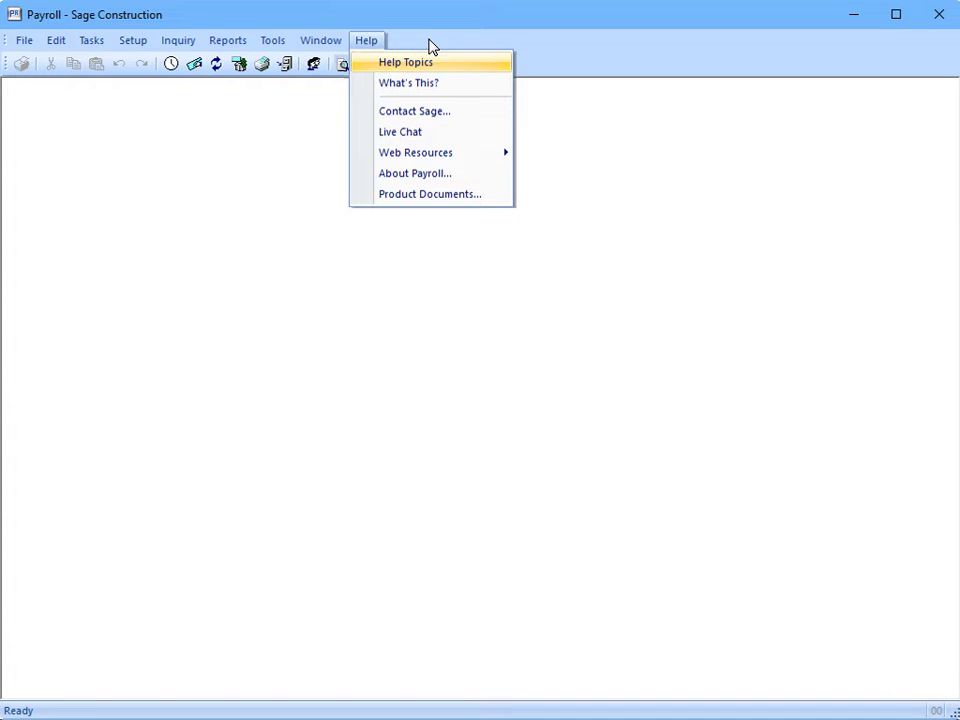
pyautogui.click(490, 62)
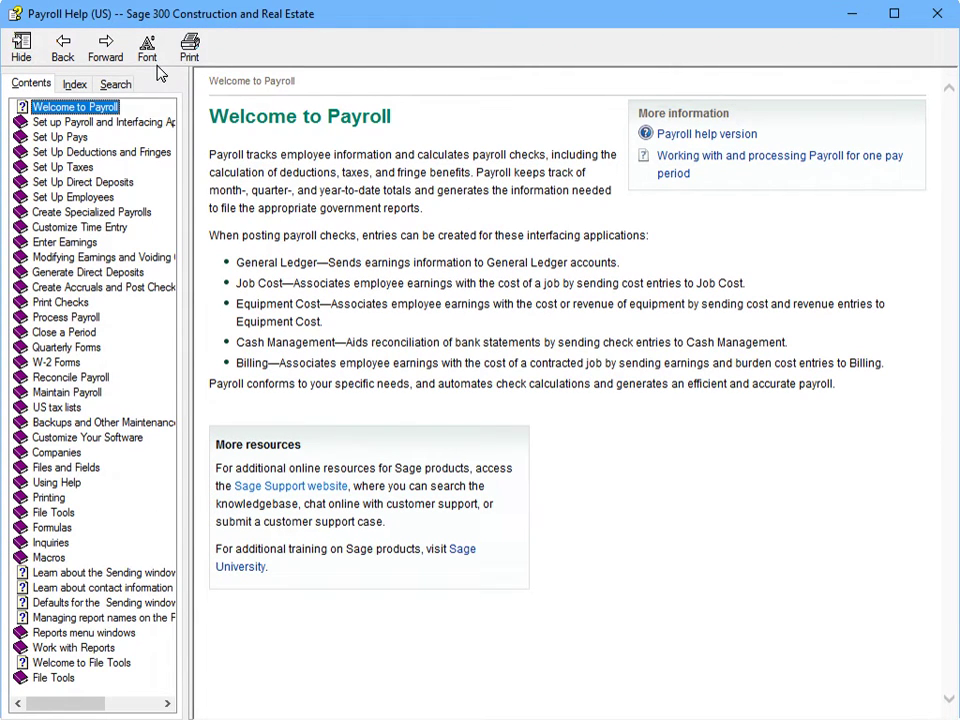
pyautogui.click(73, 83)
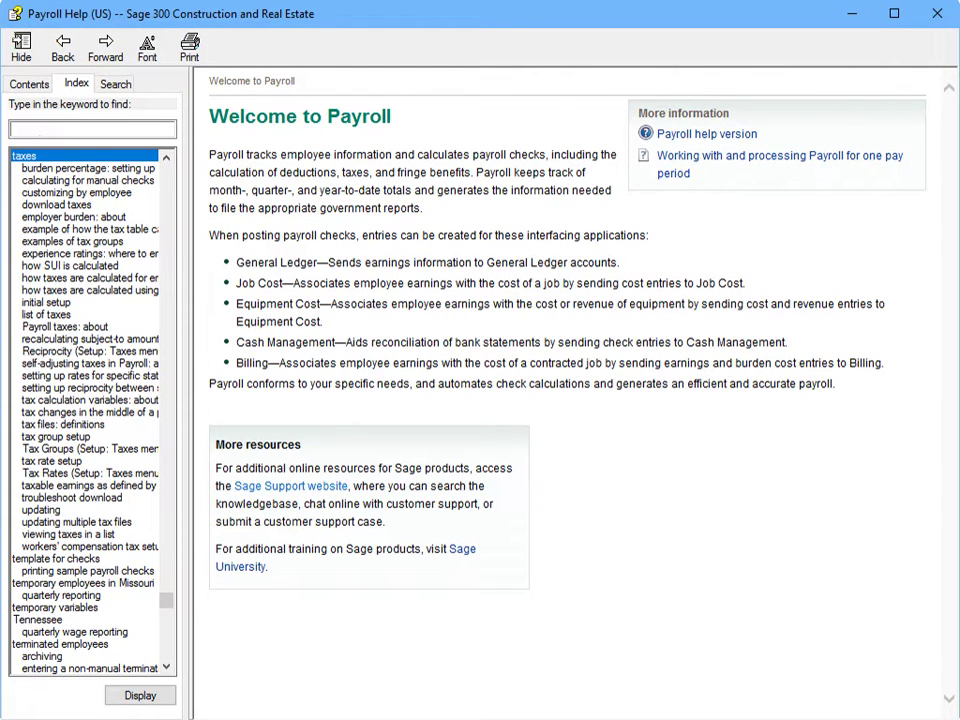
pyautogui.write('Taxes')
pyautogui.click(46, 314)
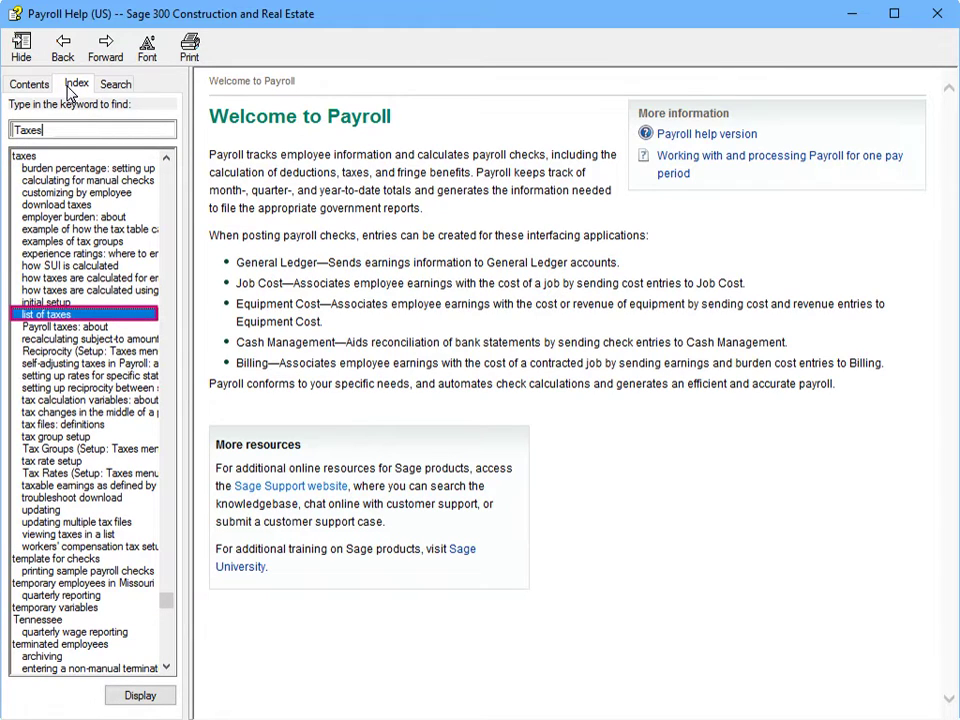
pyautogui.click(93, 315)
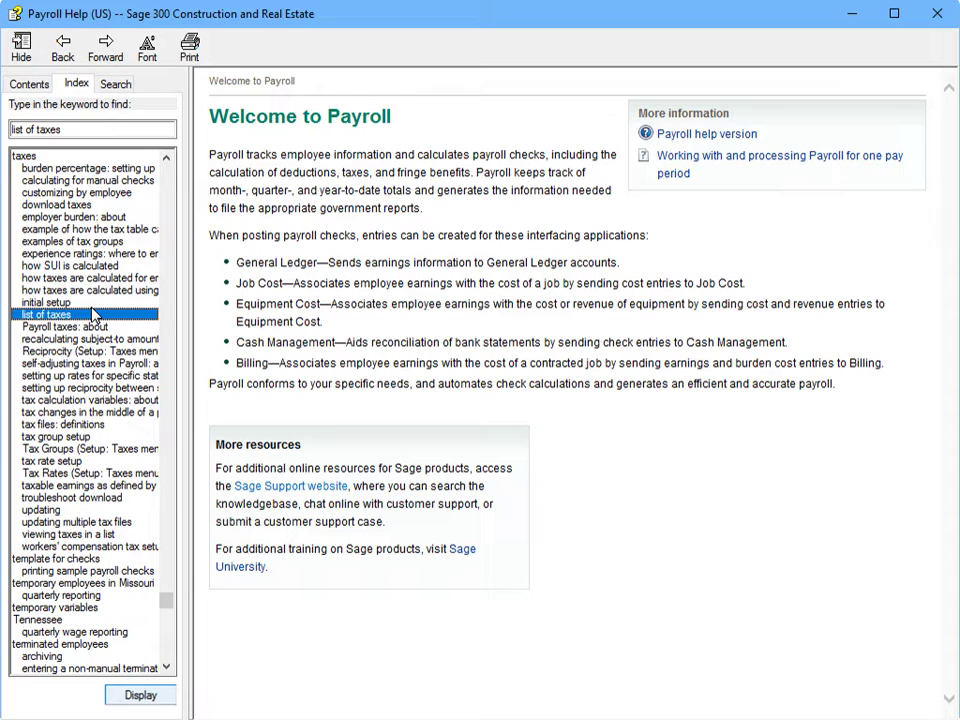
pyautogui.click(130, 693)
# - Read the "Federal Withholding - FWH" topic from the federal taxes list and return to the United States tax lists
pyautogui.click(270, 154)
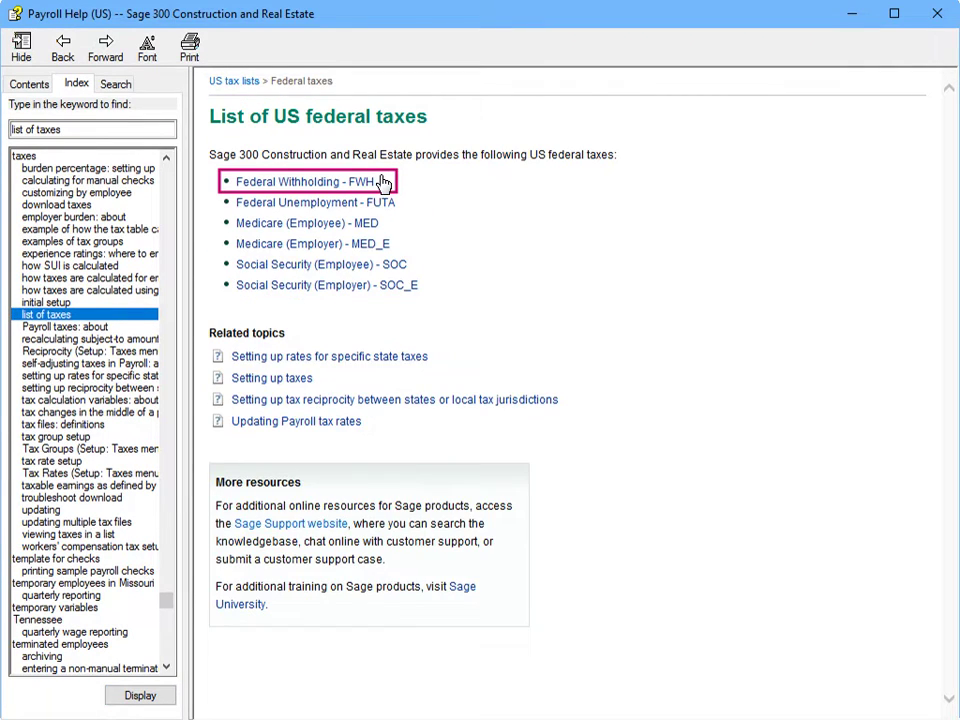
pyautogui.click(384, 182)
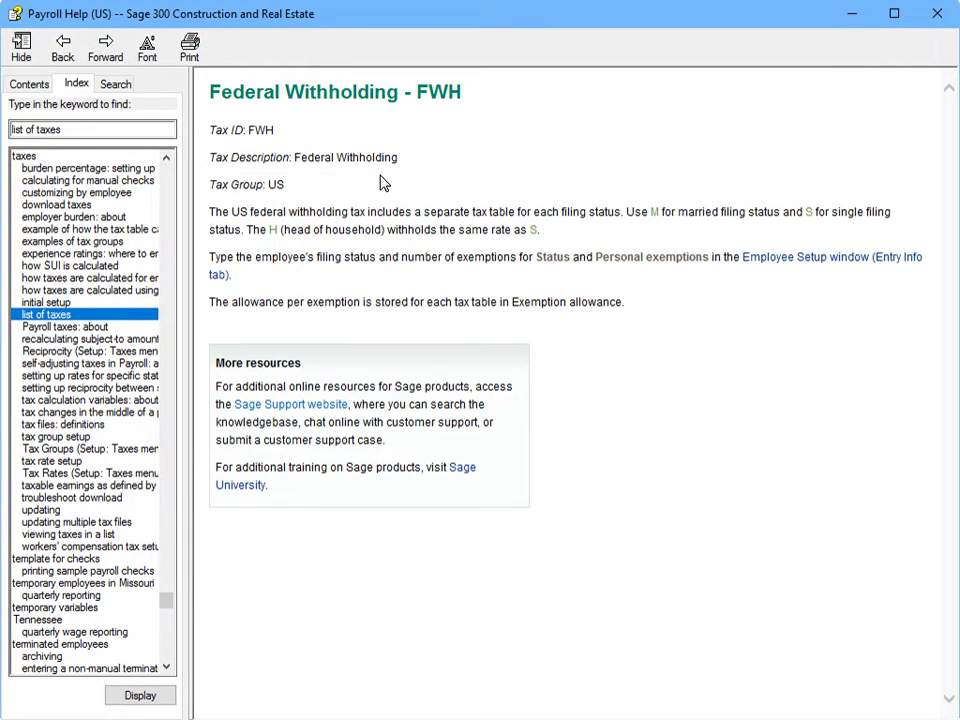
pyautogui.click(62, 48)
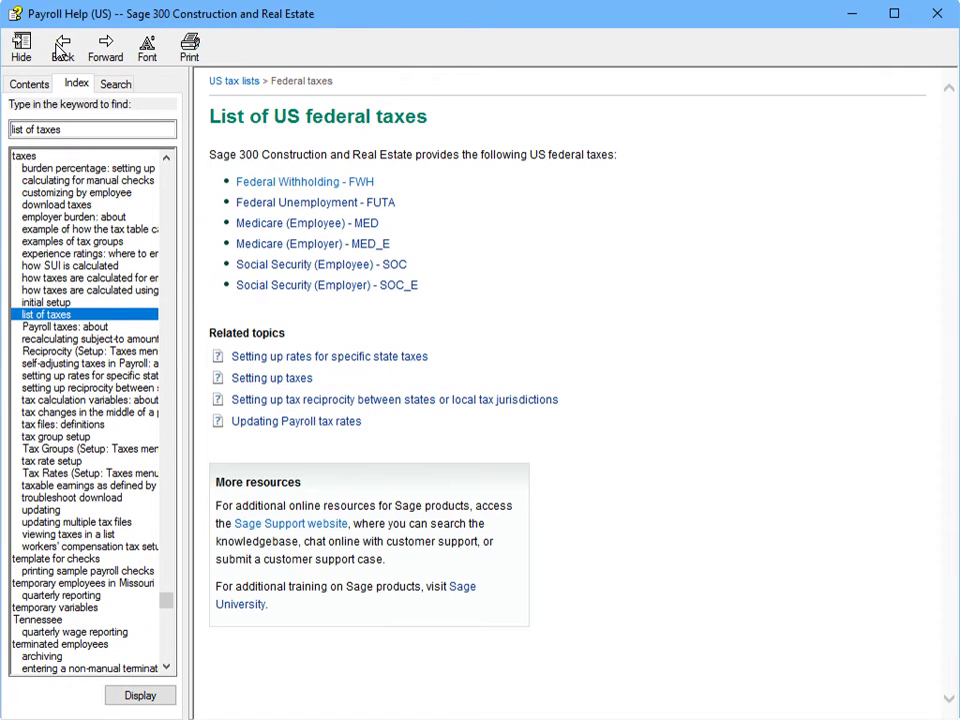
pyautogui.click(62, 48)
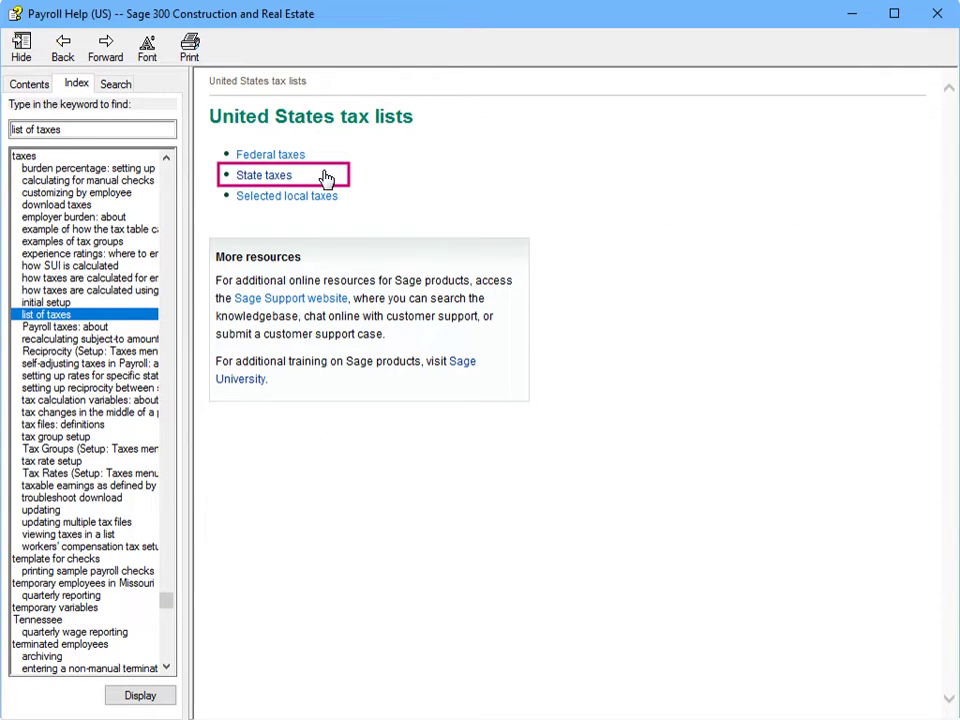
# - Open the help topic listing state taxes and browse through the states
pyautogui.click(264, 175)
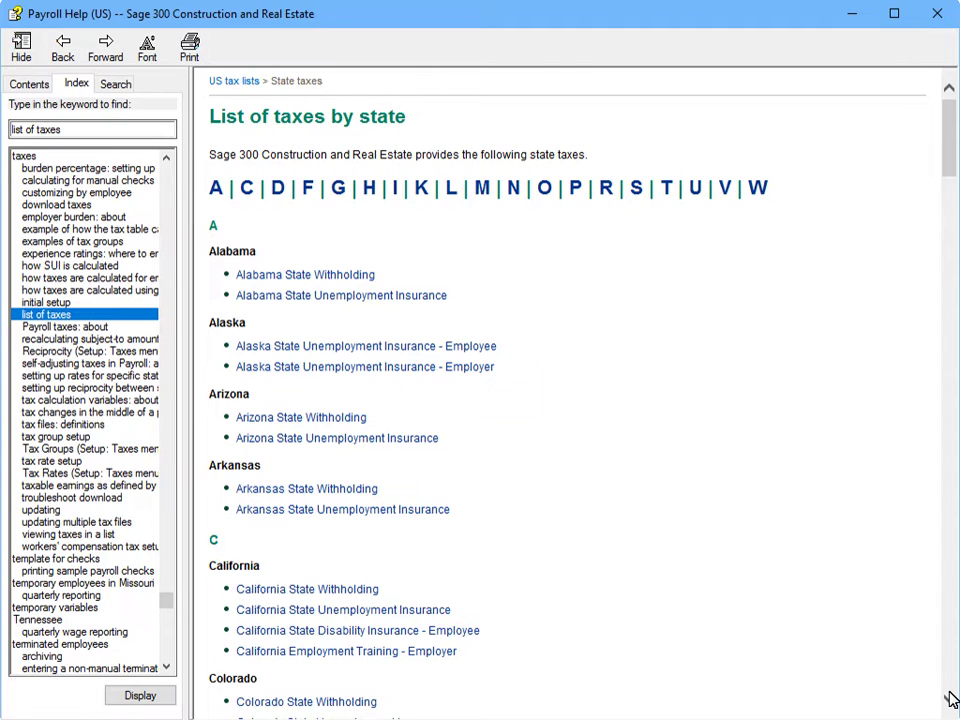
pyautogui.scroll(-10, 954, 671)
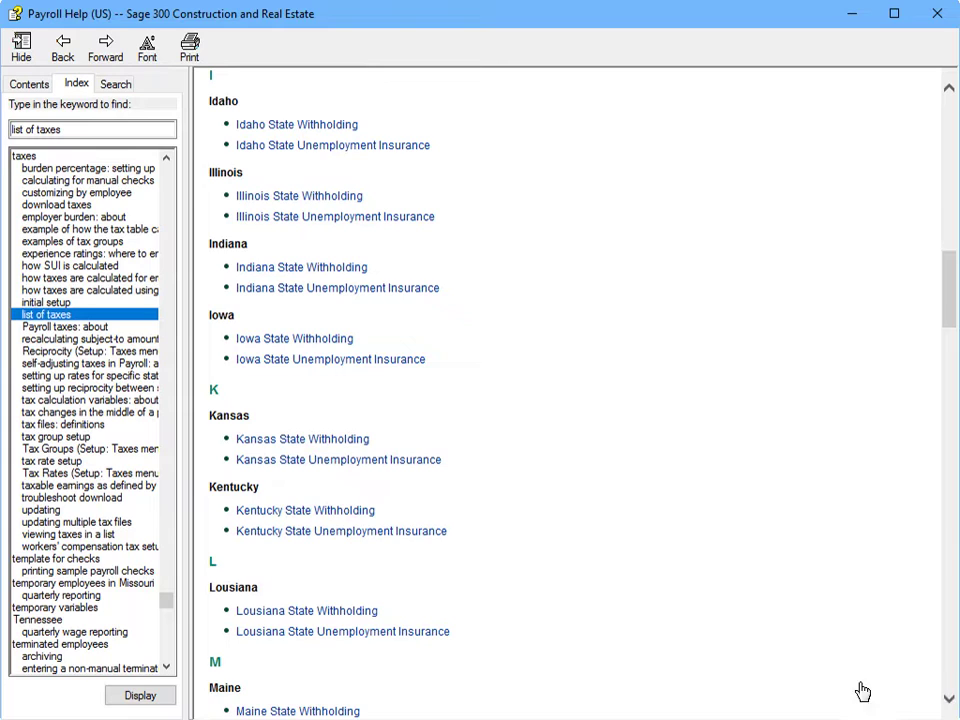
pyautogui.click(238, 148)
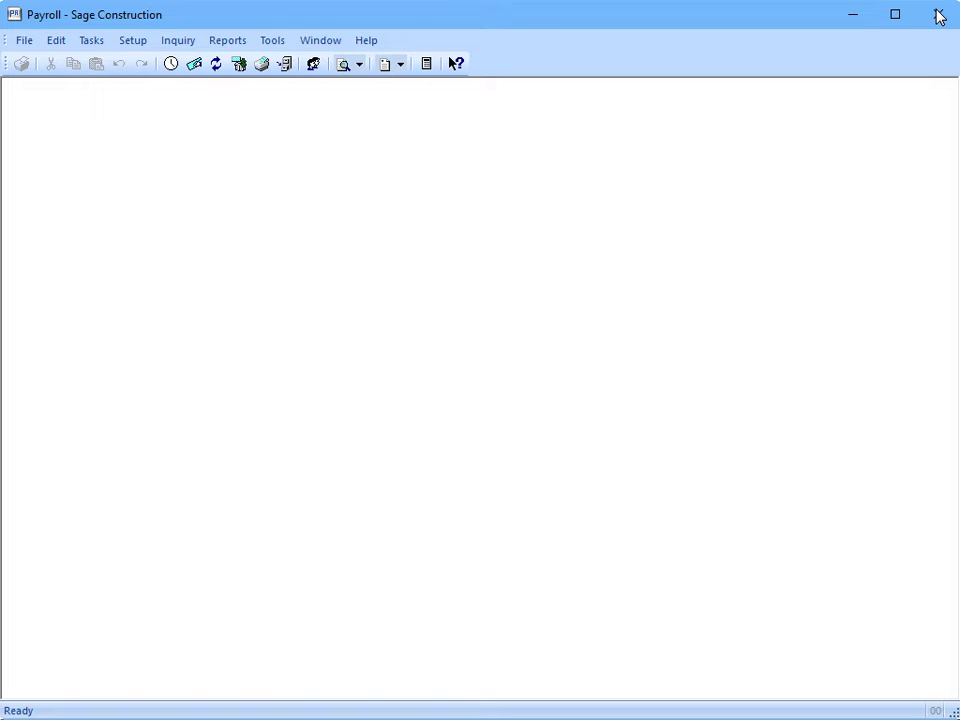
# - Check the PR Tax data folder entry in the company's file locations settings and accept the settings
pyautogui.click(24, 40)
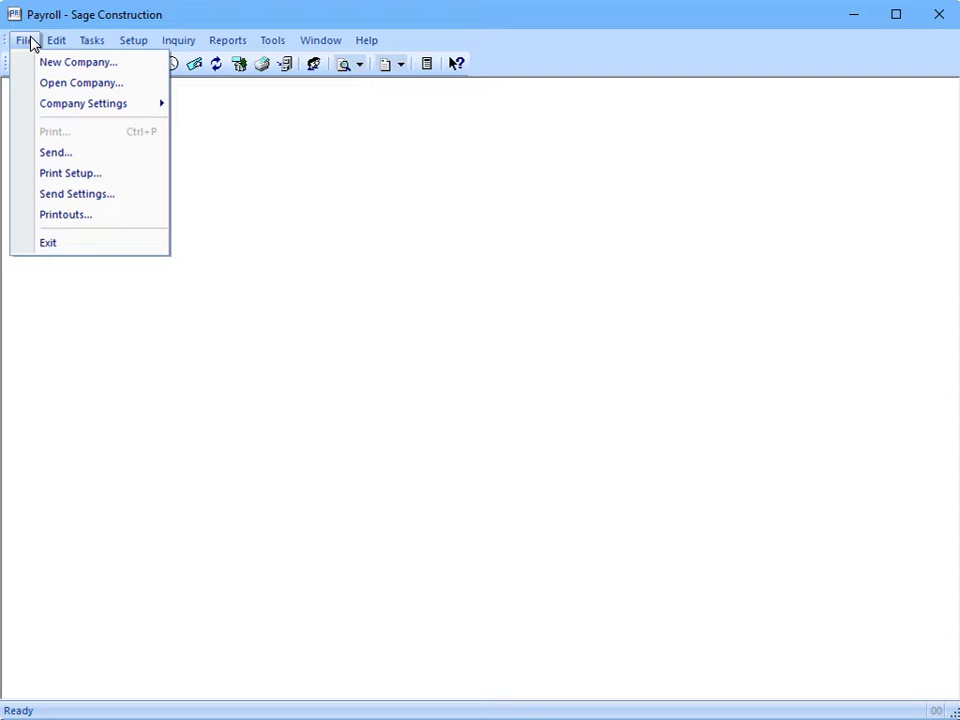
pyautogui.moveTo(27, 110)
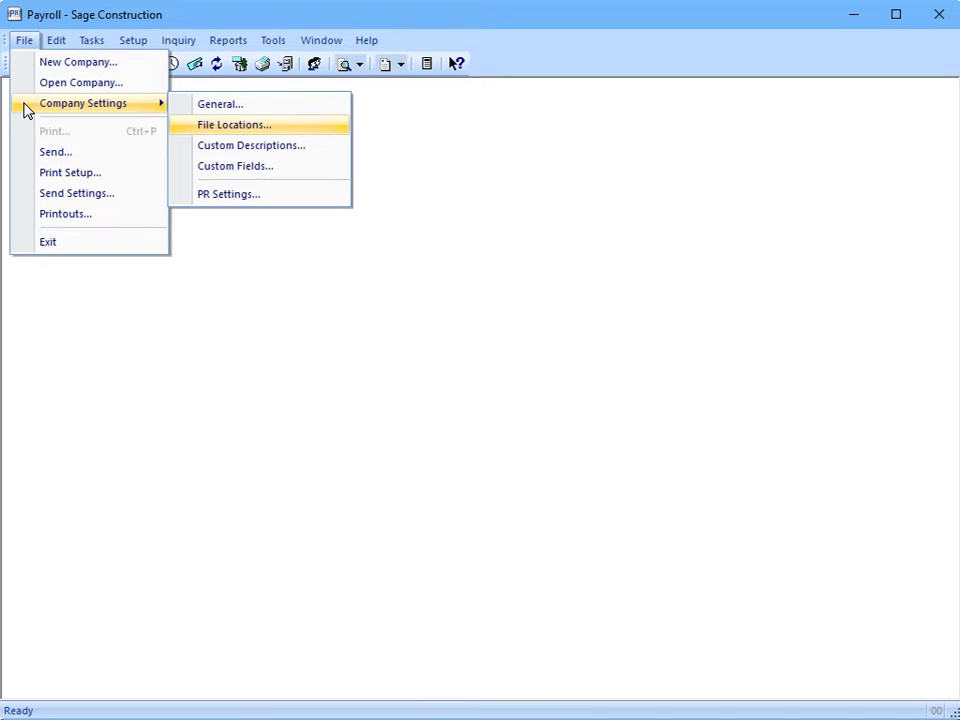
pyautogui.click(287, 126)
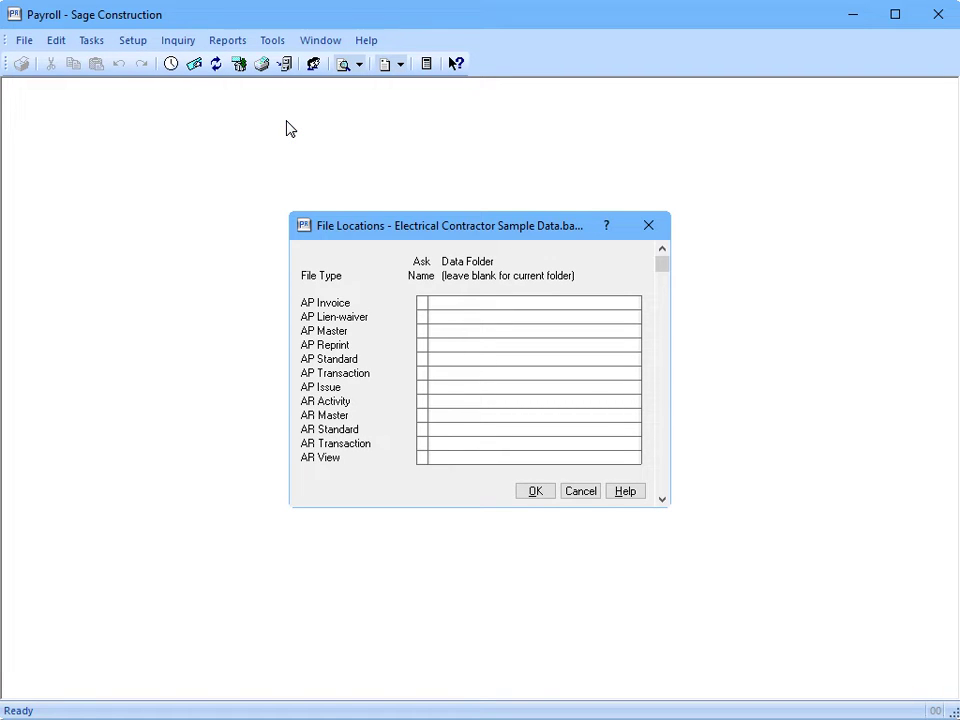
pyautogui.click(662, 499)
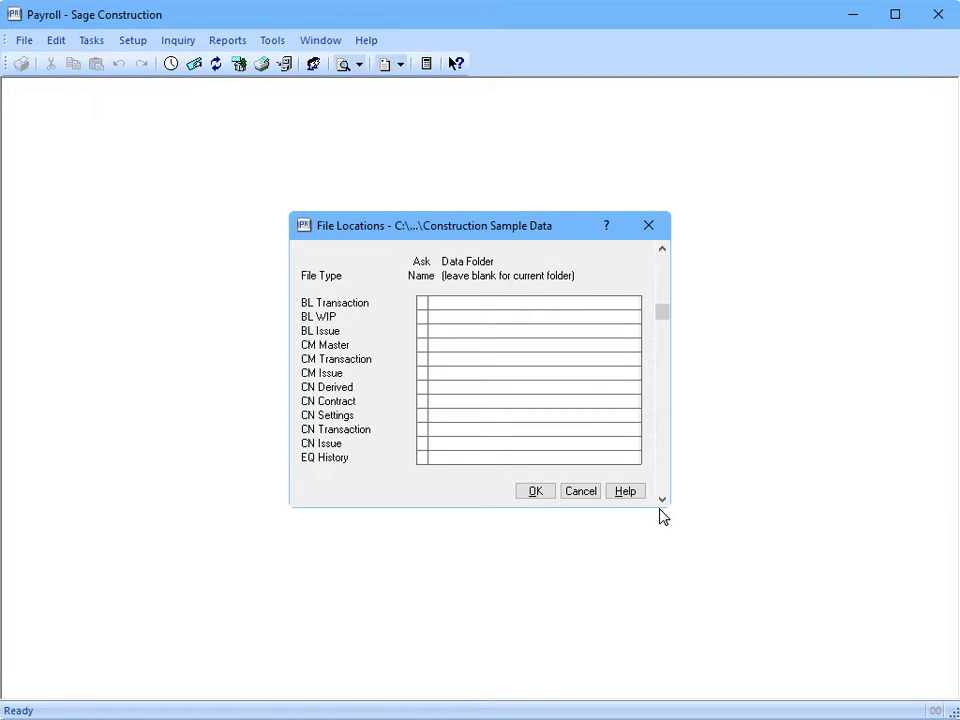
pyautogui.scroll(-15, 661, 500)
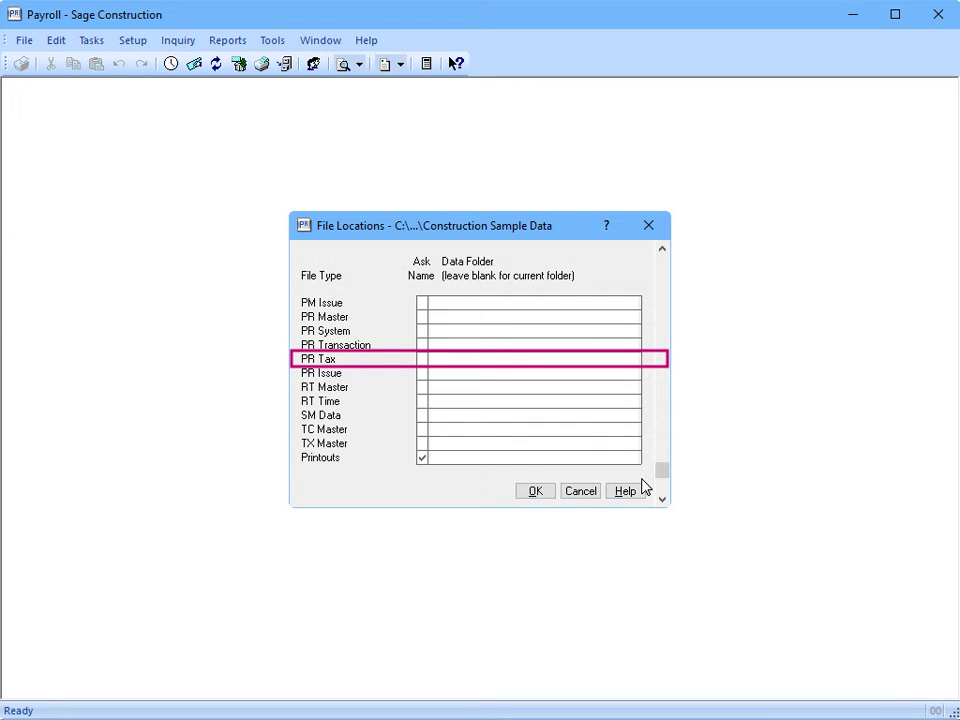
pyautogui.click(537, 492)
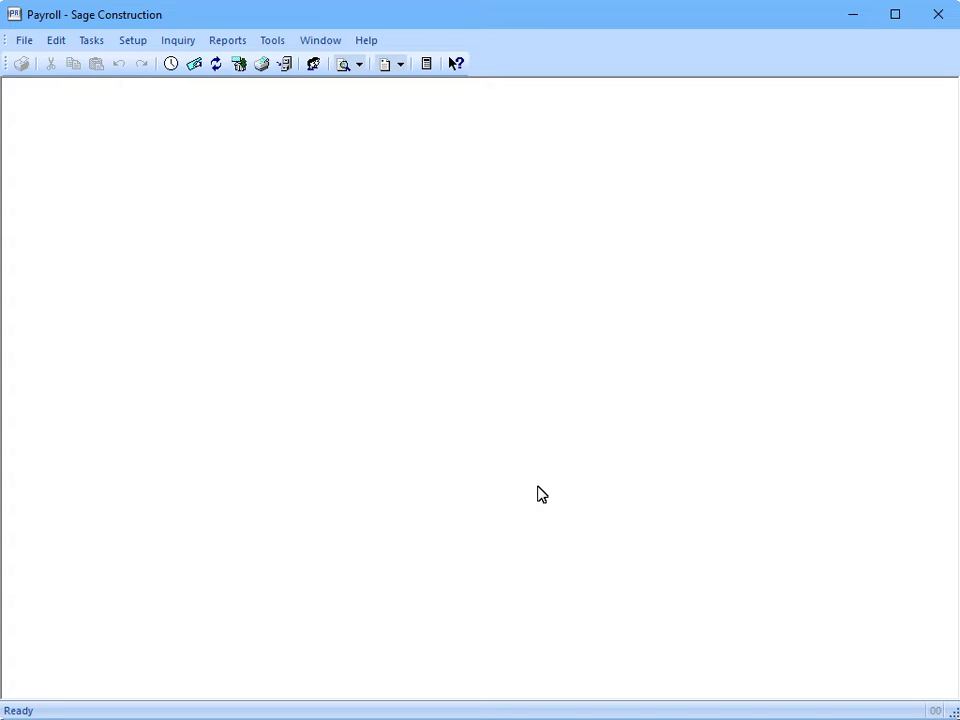
# - Download the new payroll tax file without updating the tax files on completion, and dismiss the completion message
pyautogui.click(283, 42)
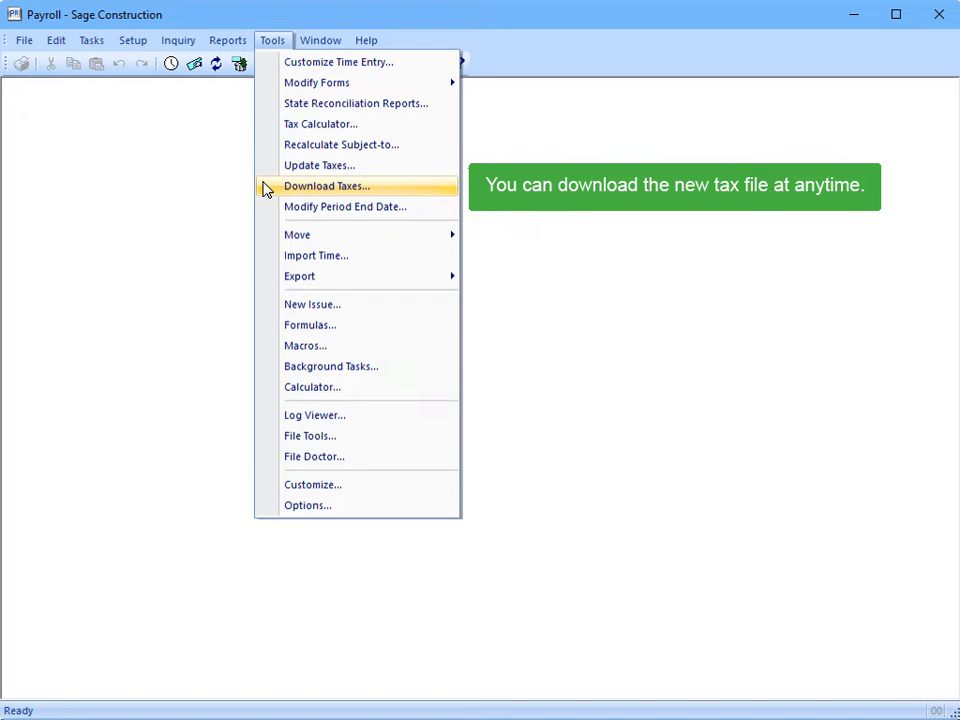
pyautogui.click(396, 195)
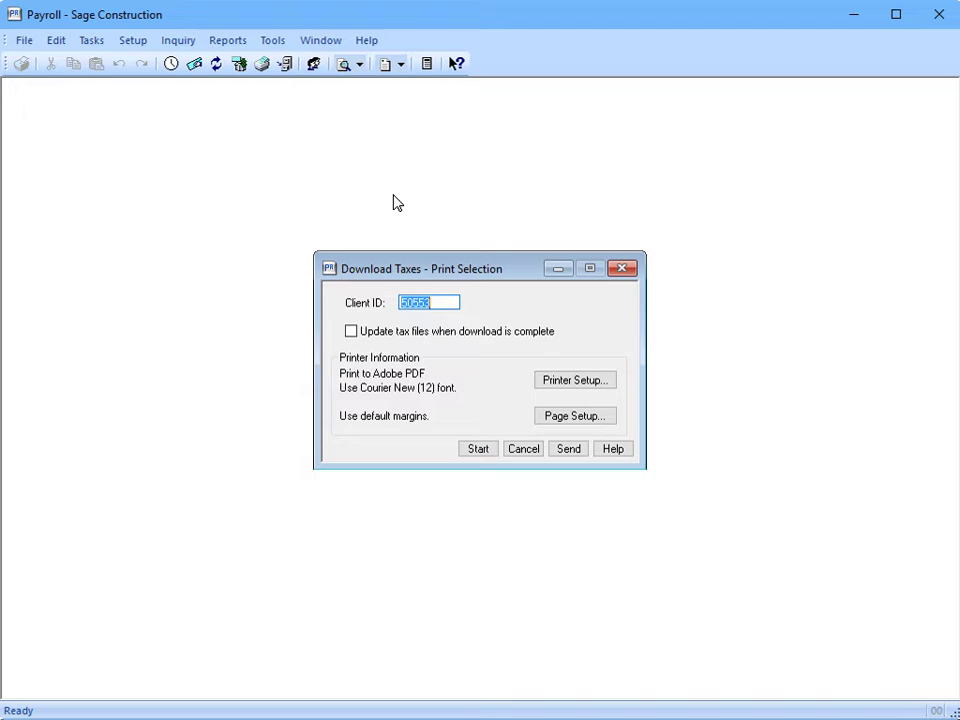
pyautogui.click(494, 448)
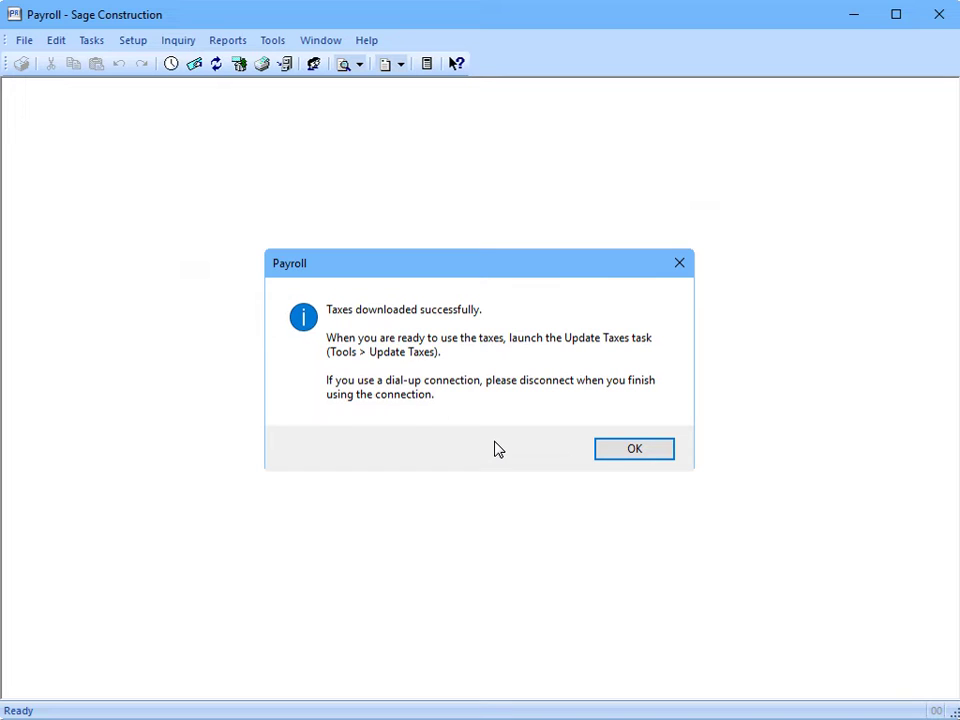
pyautogui.click(652, 456)
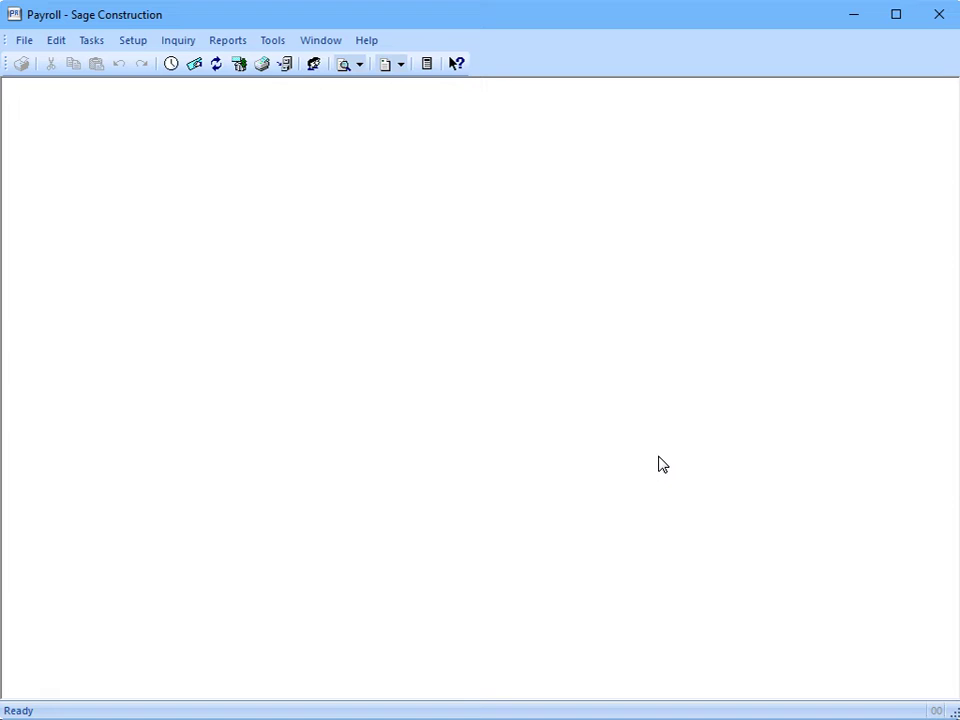
# - Run the Update Taxes task using the default printer and page settings
pyautogui.click(280, 42)
pyautogui.click(405, 166)
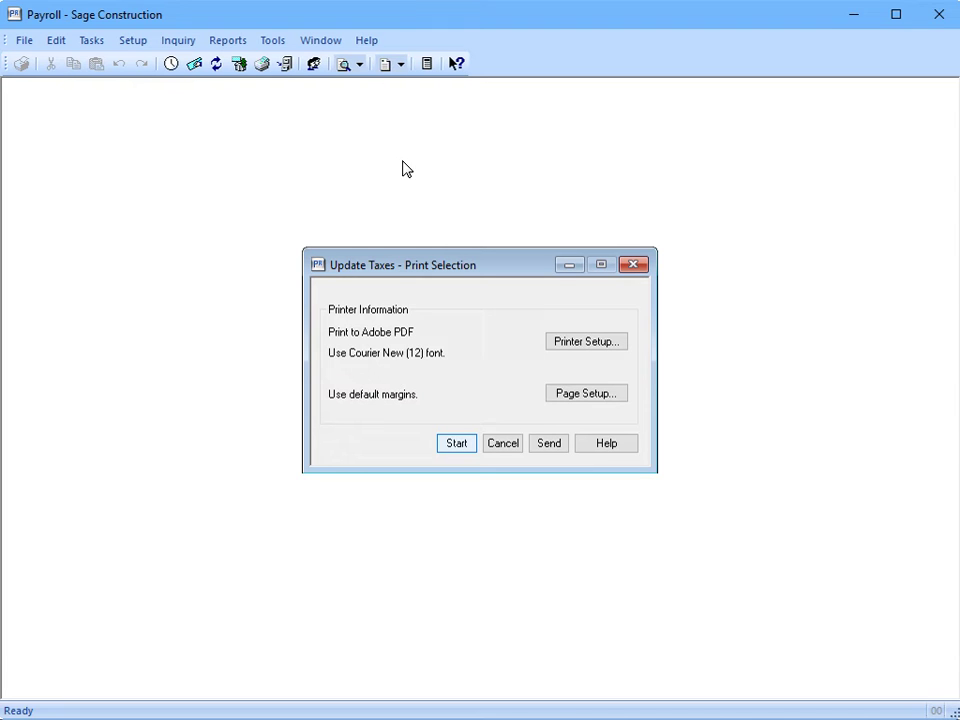
pyautogui.click(449, 448)
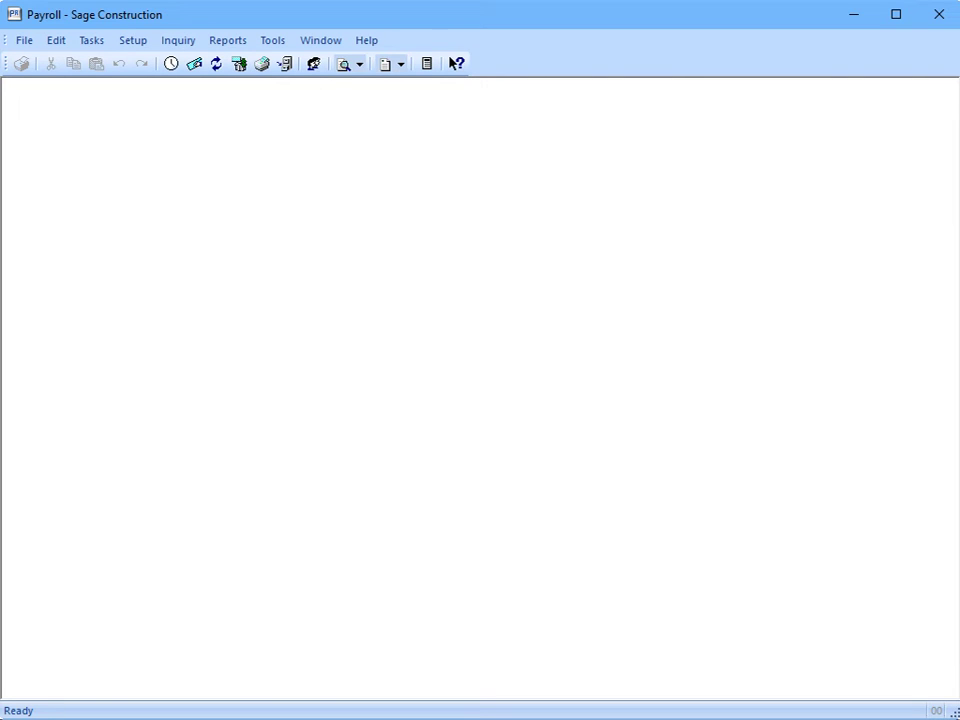